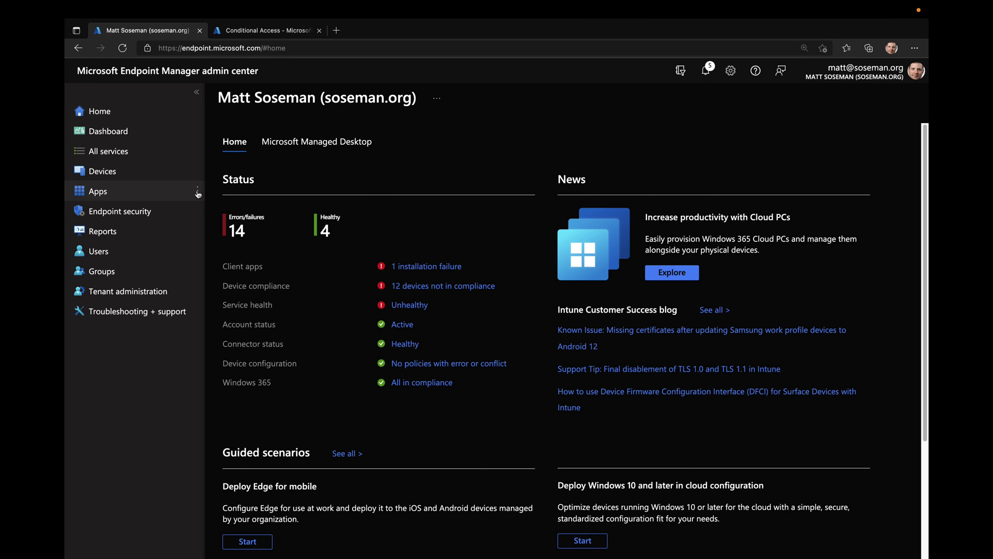
# Step: Open Devices > Enroll devices and zoom the browser page to 150%
pyautogui.click(144, 174)
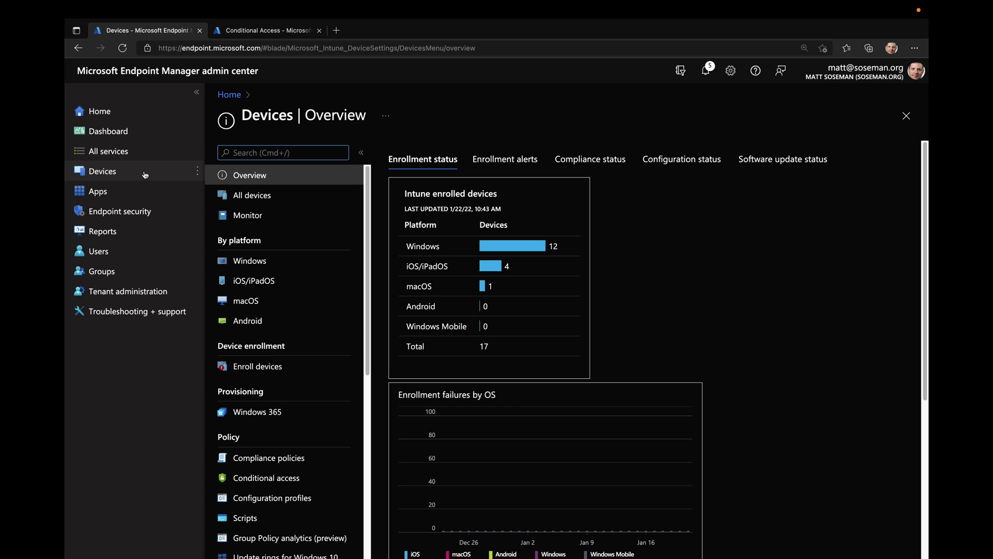
pyautogui.click(279, 366)
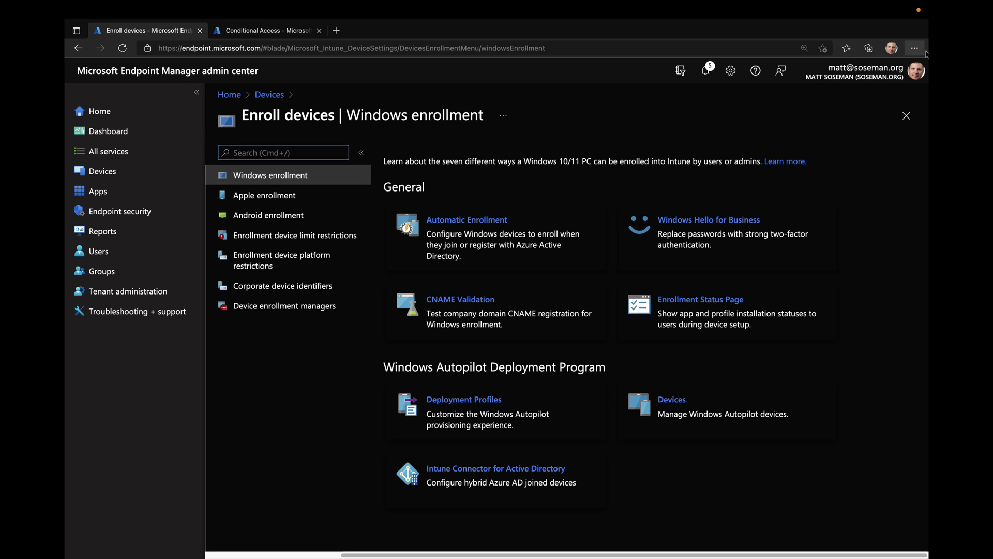
pyautogui.click(915, 48)
pyautogui.click(895, 116)
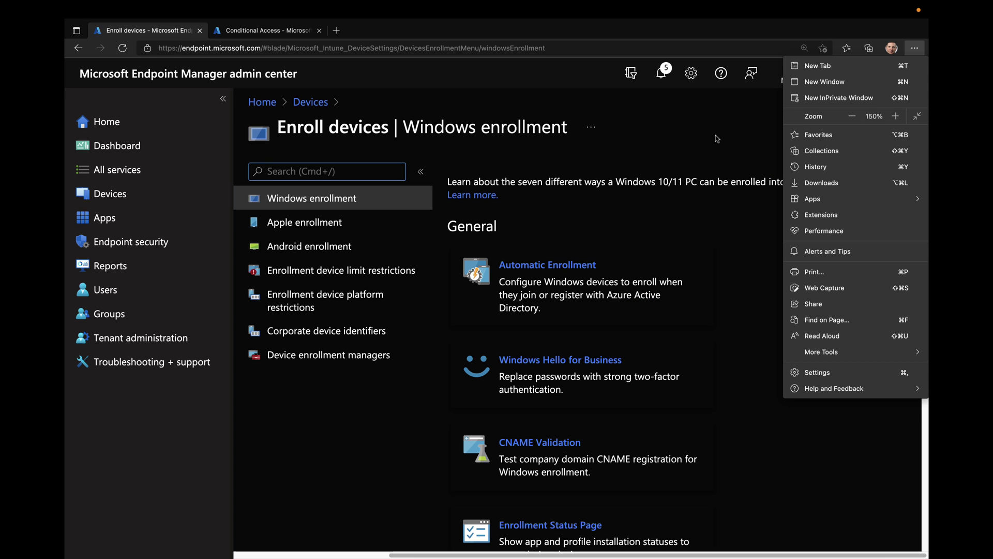
pyautogui.click(717, 137)
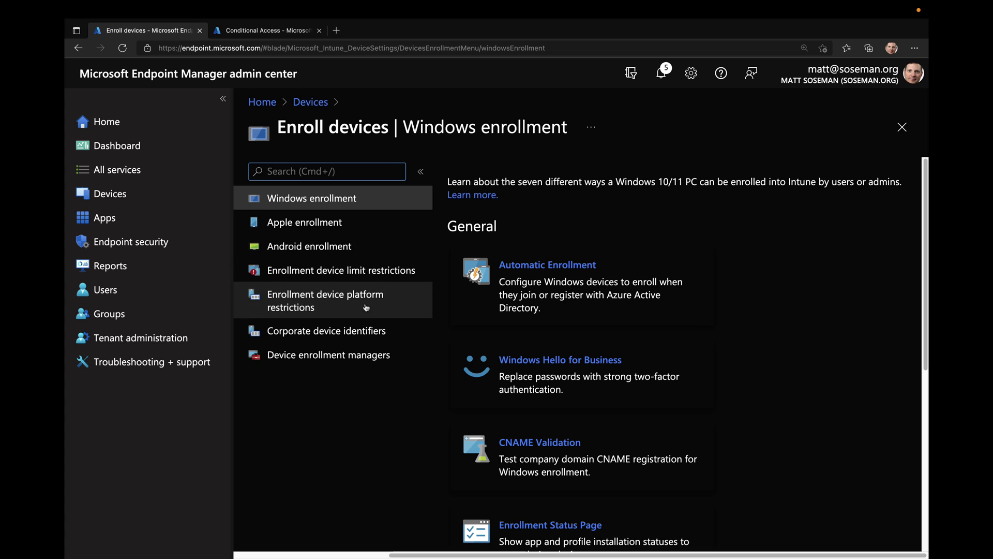
# Step: Open Corporate device identifiers and show the Add menu options
pyautogui.click(363, 330)
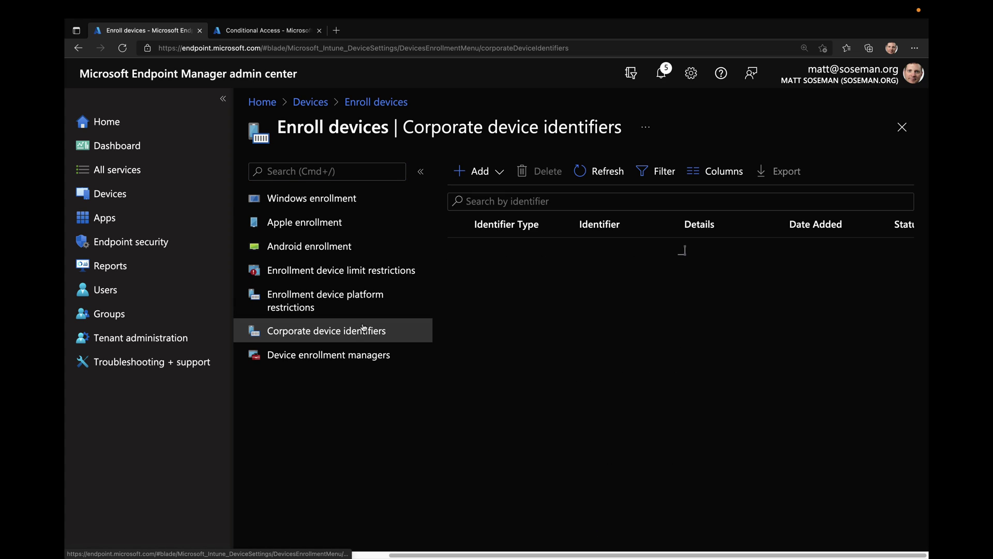
pyautogui.click(499, 172)
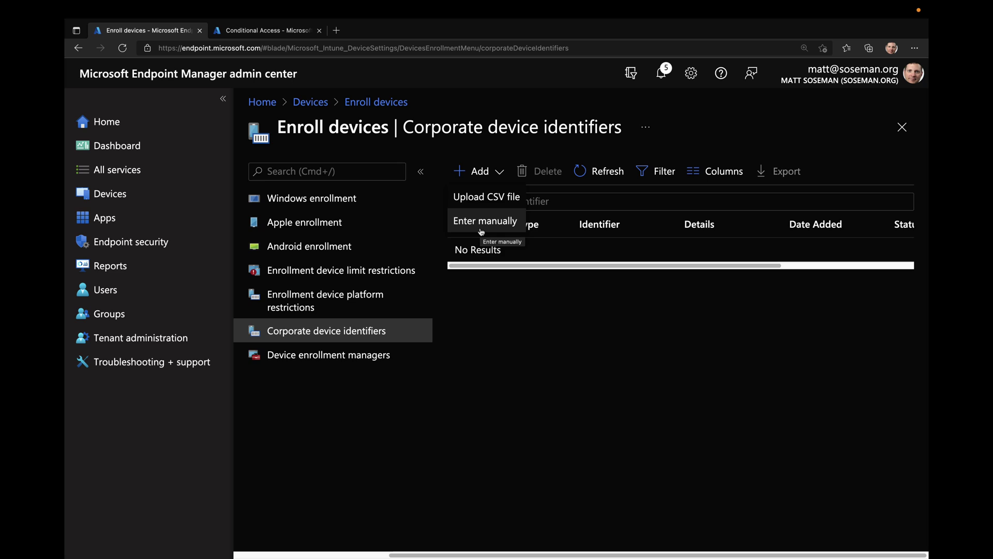
# Step: Manually add serial number kjvjv24hd2 as a corporate identifier, then open device platform restrictions
pyautogui.click(483, 230)
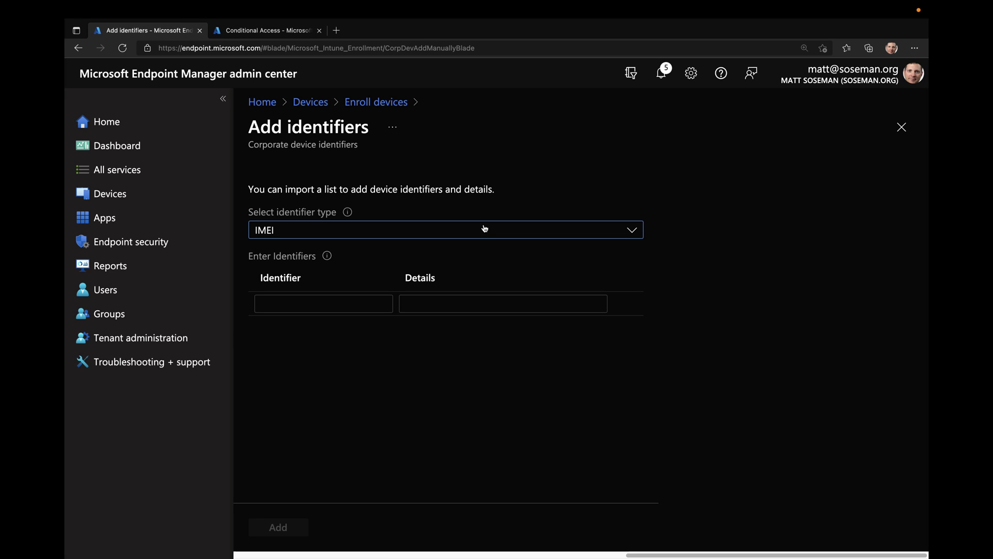
pyautogui.click(485, 228)
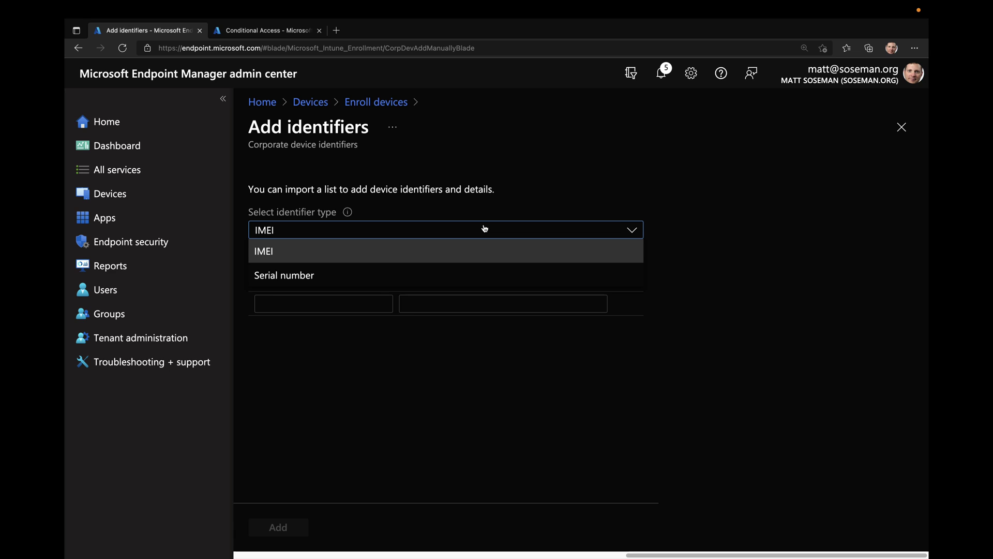
pyautogui.click(361, 275)
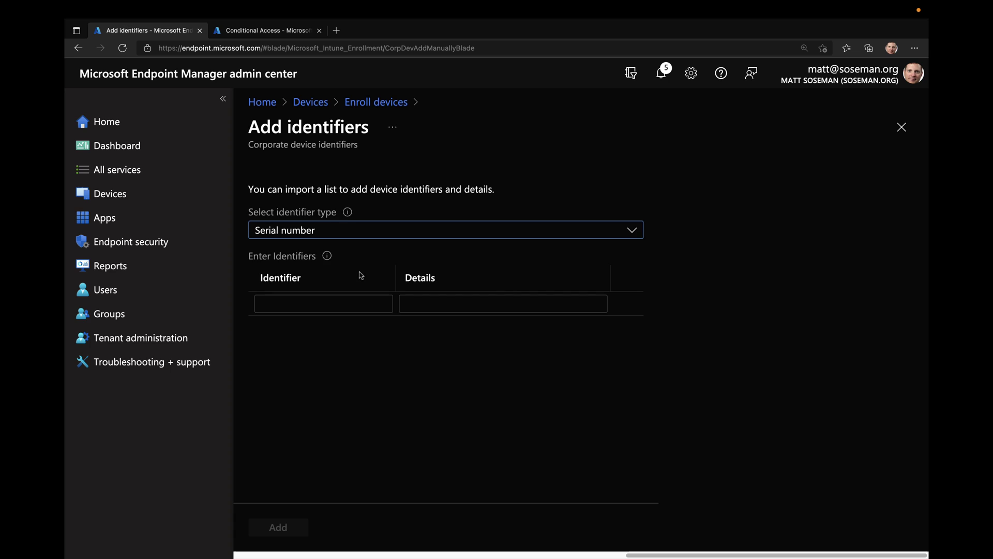
pyautogui.click(339, 306)
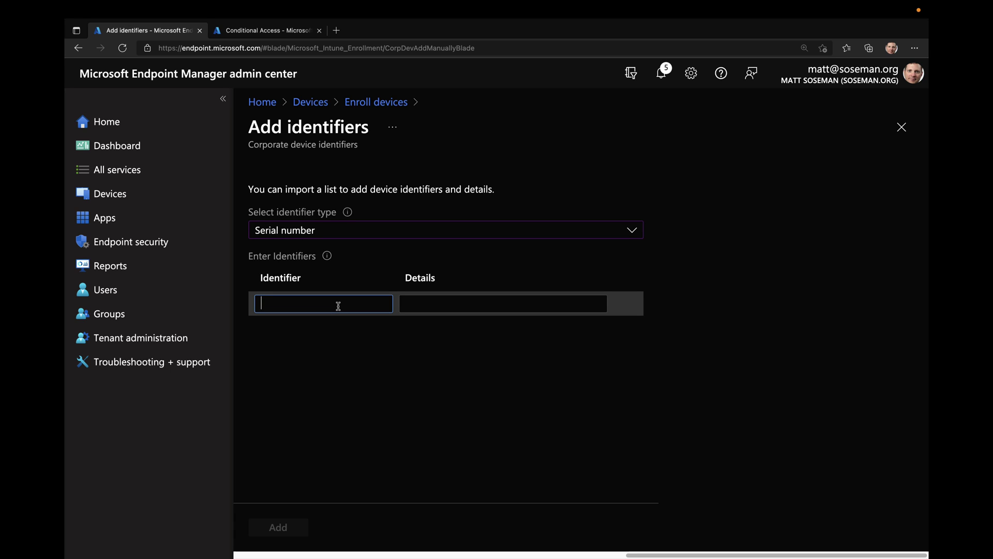
pyautogui.write('kj')
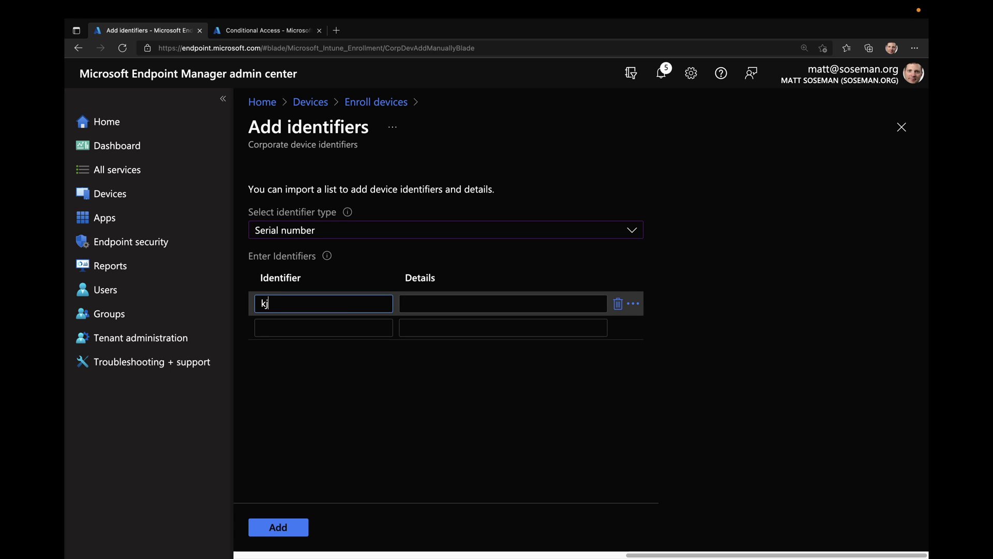
pyautogui.write('v')
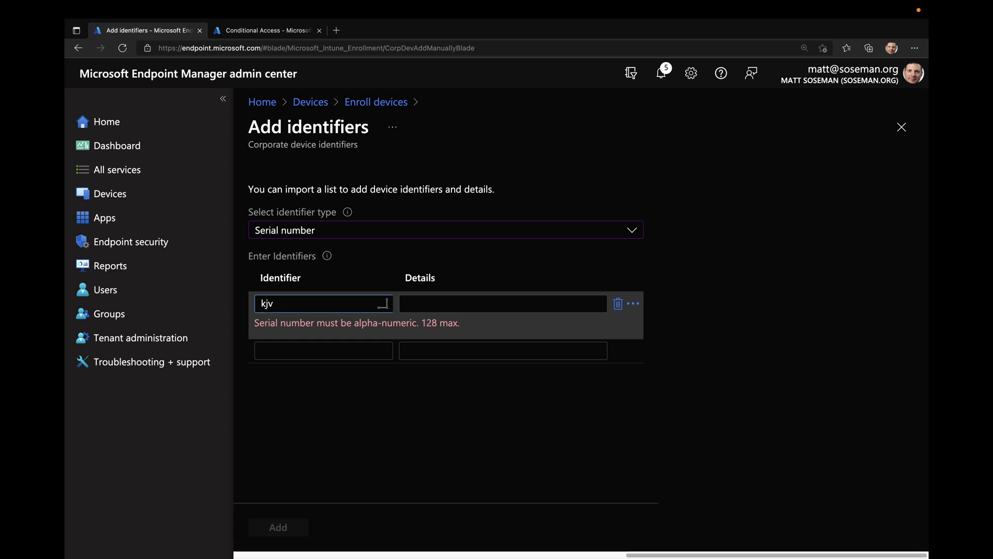
pyautogui.write('jv')
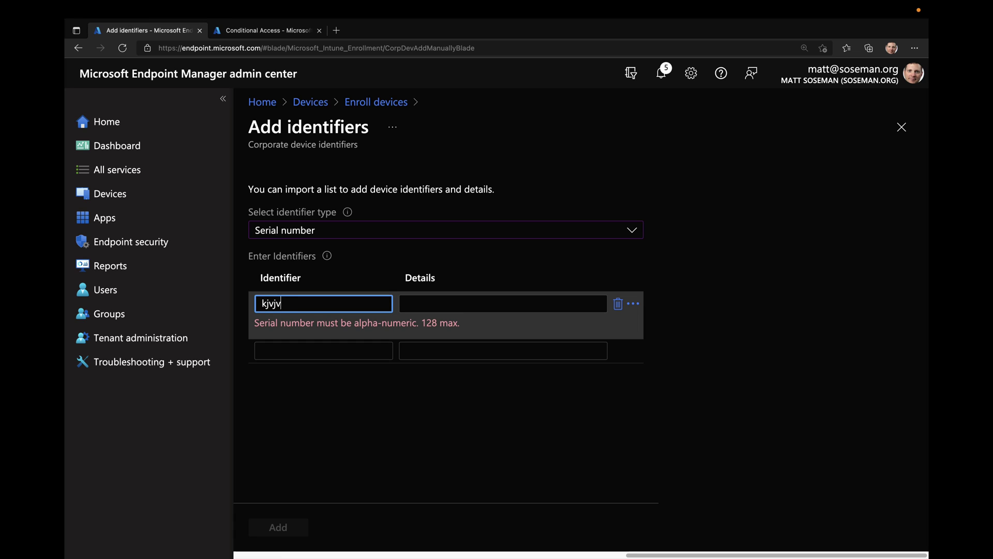
pyautogui.write('24hd2')
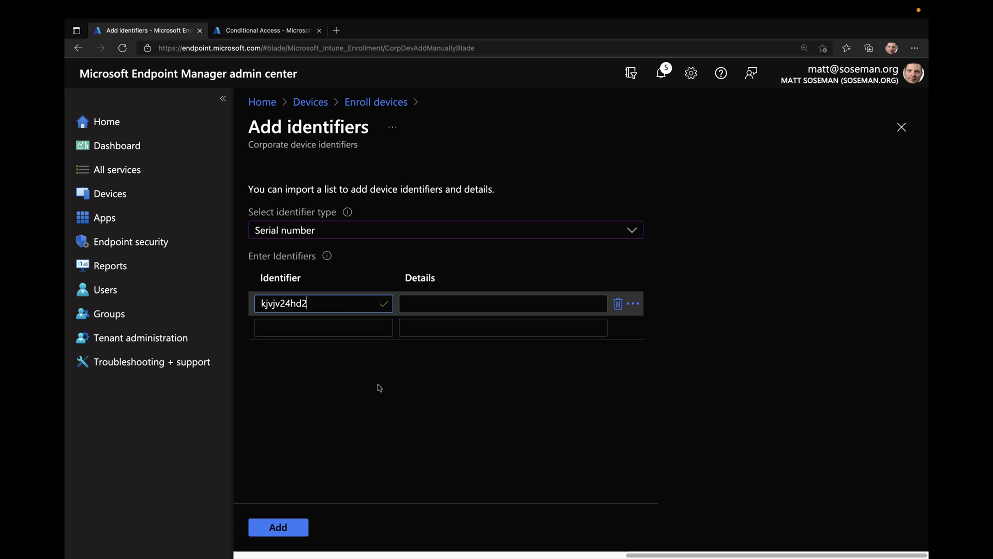
pyautogui.click(414, 409)
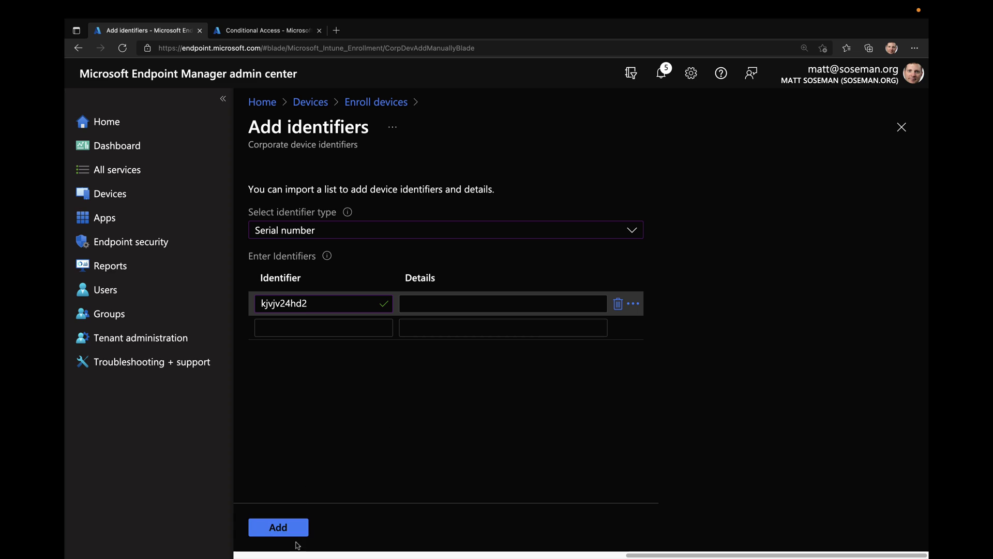
pyautogui.click(280, 527)
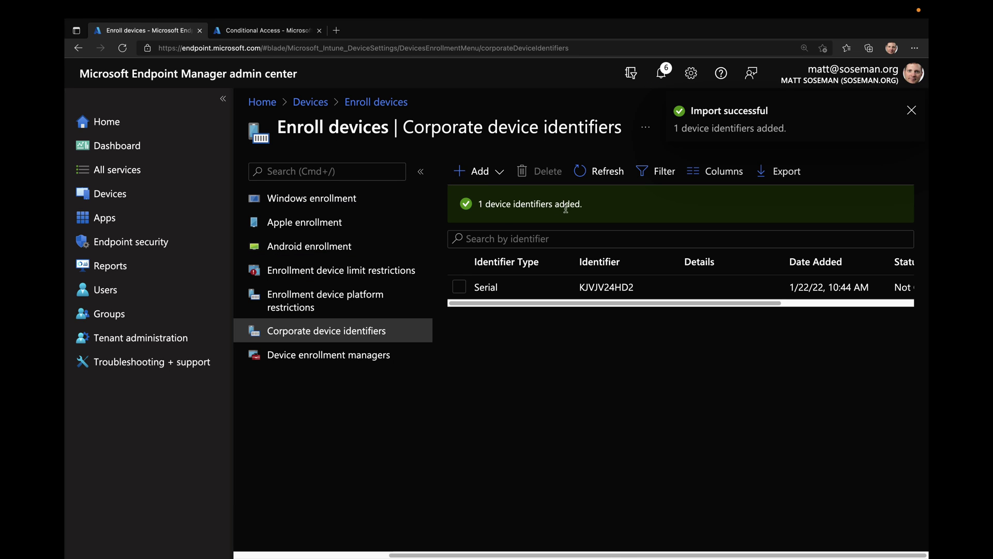
pyautogui.moveTo(563, 305); pyautogui.dragTo(461, 315)
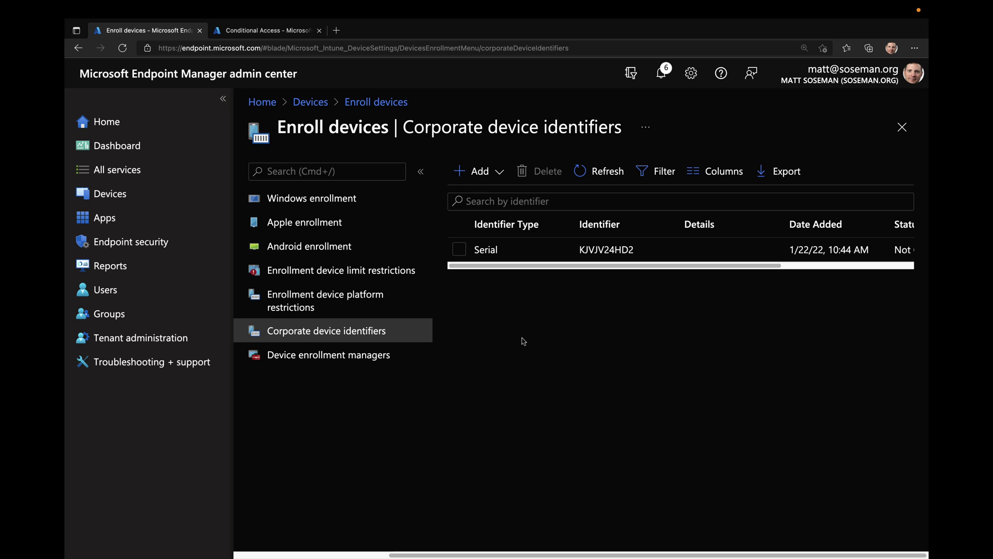
pyautogui.click(336, 297)
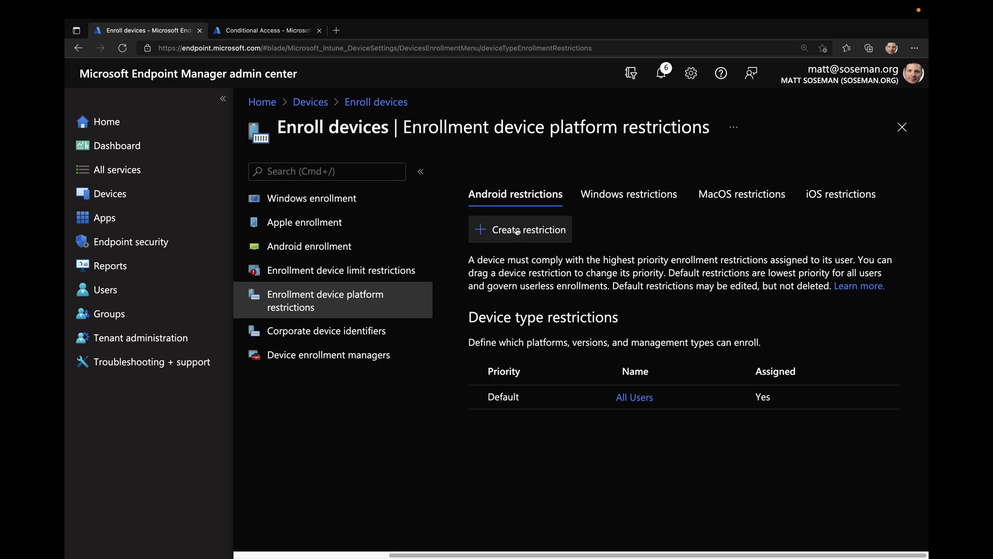
# Step: Switch to iOS restrictions and open the All Users default restriction's properties
pyautogui.click(613, 196)
pyautogui.click(723, 194)
pyautogui.click(808, 196)
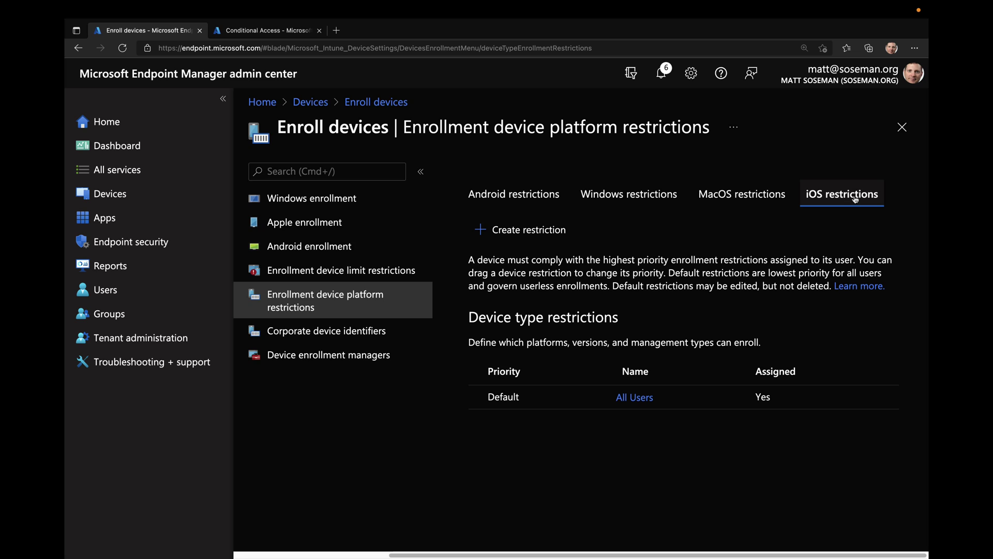
pyautogui.click(648, 401)
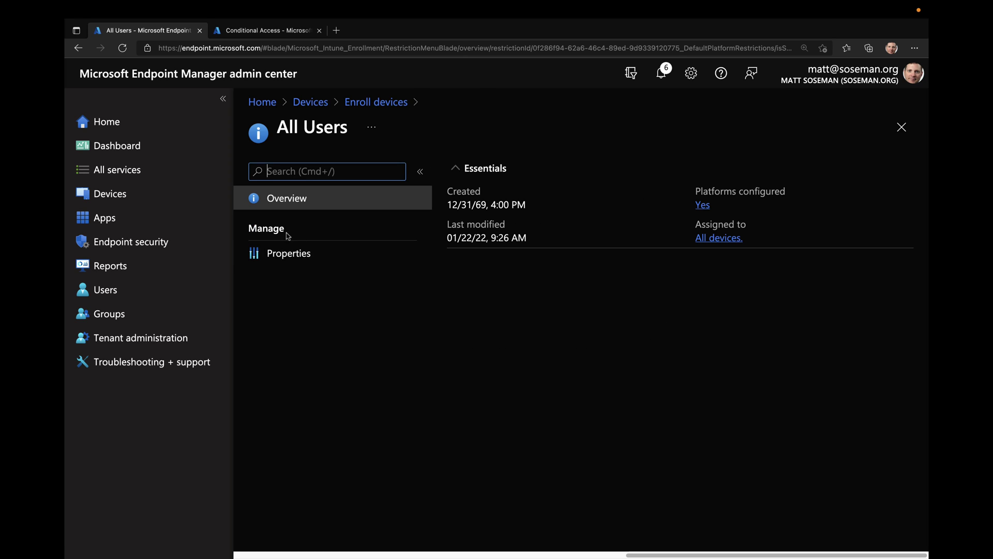
pyautogui.click(288, 253)
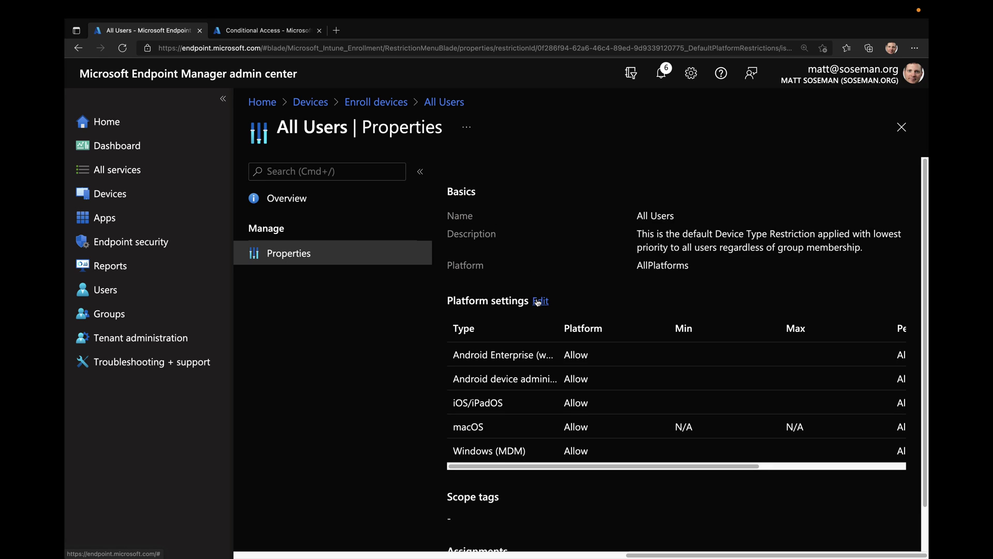
# Step: Set iOS/iPadOS personally owned enrollment to Block and save the restriction
pyautogui.click(539, 301)
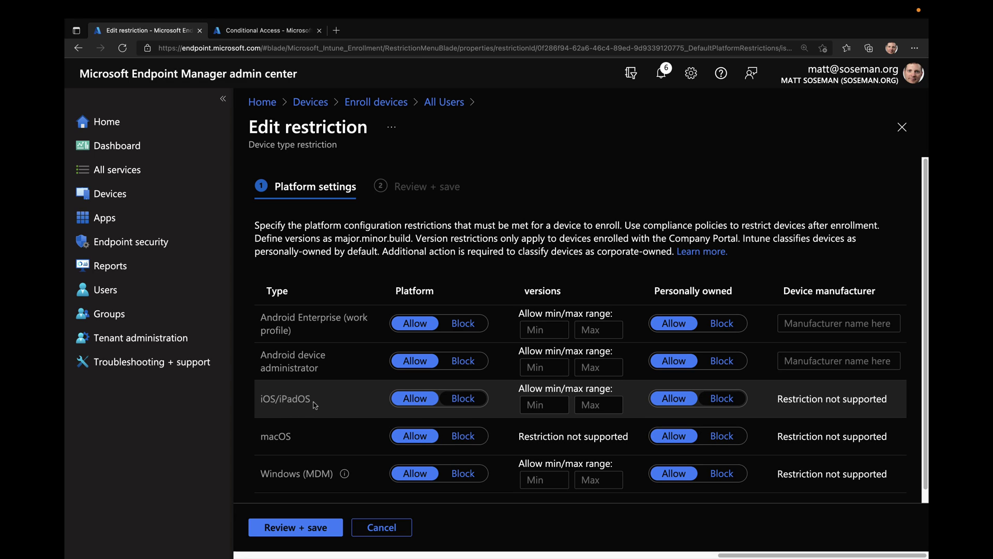
pyautogui.click(731, 404)
pyautogui.moveTo(655, 292); pyautogui.dragTo(726, 293)
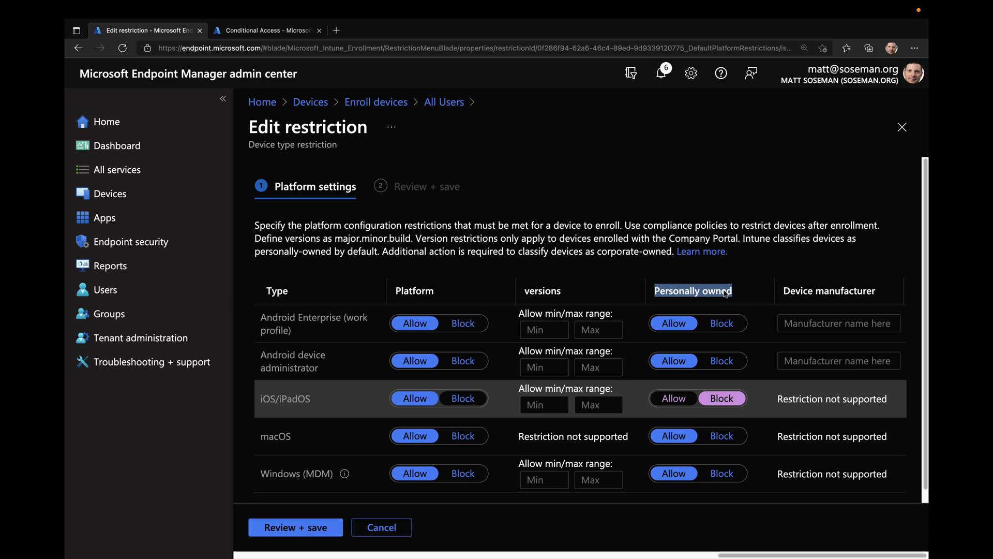
pyautogui.click(708, 301)
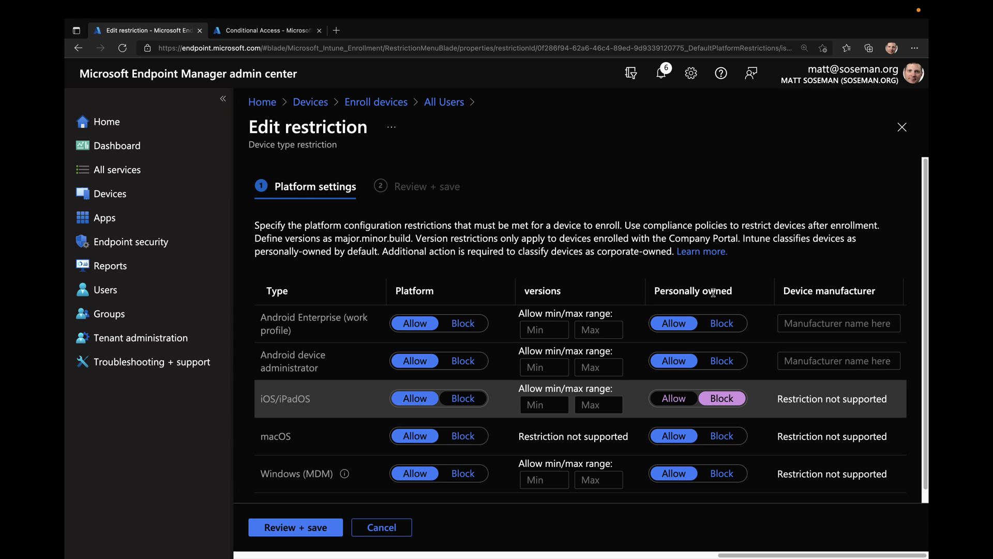
pyautogui.click(309, 530)
pyautogui.click(282, 527)
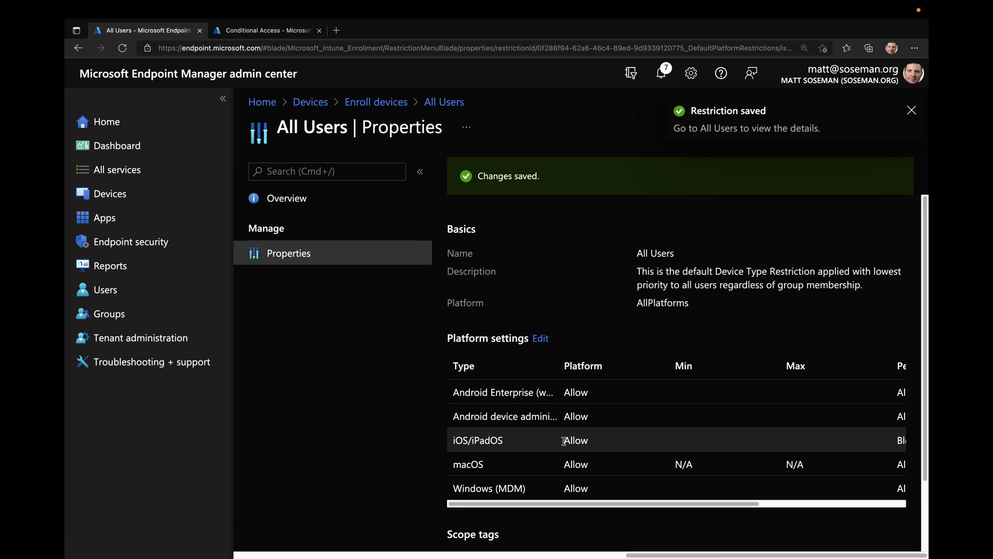
# Step: Go to the Devices overview from the sidebar
pyautogui.scroll(-2, 564, 442)
pyautogui.scroll(2, 566, 444)
pyautogui.moveTo(535, 504); pyautogui.dragTo(657, 506)
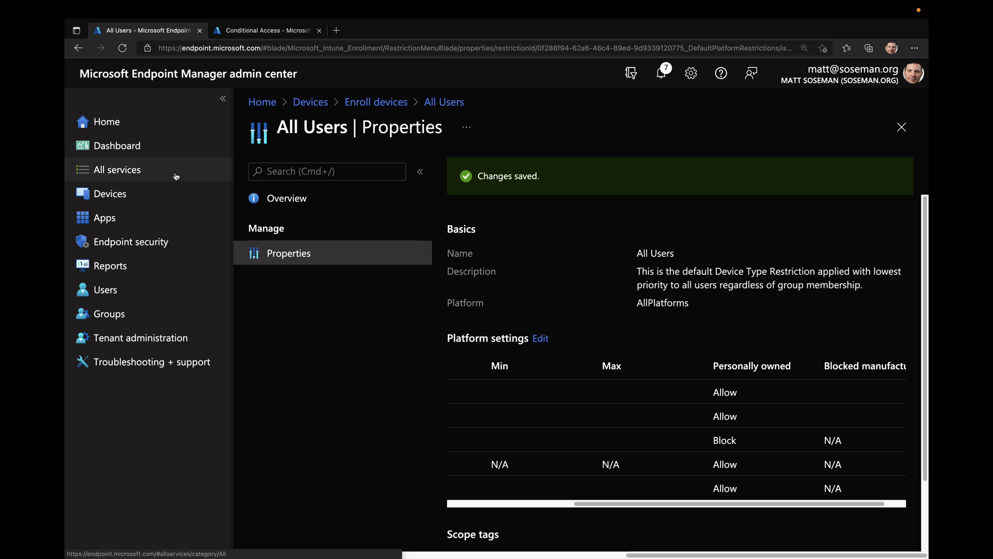
pyautogui.click(147, 199)
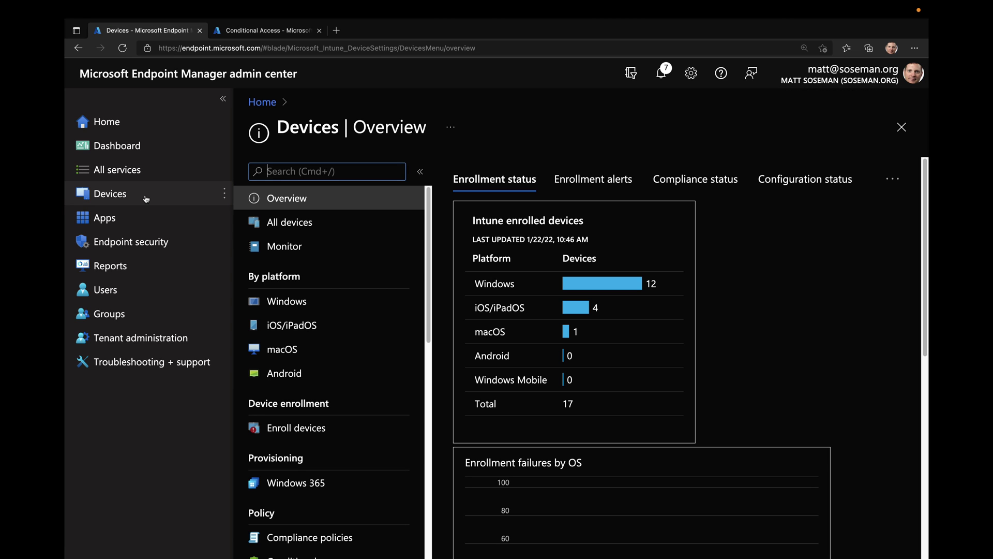
# Step: Open the All iOS/iPadOS Devices compliance policy's properties from Compliance policies
pyautogui.scroll(-3, 368, 464)
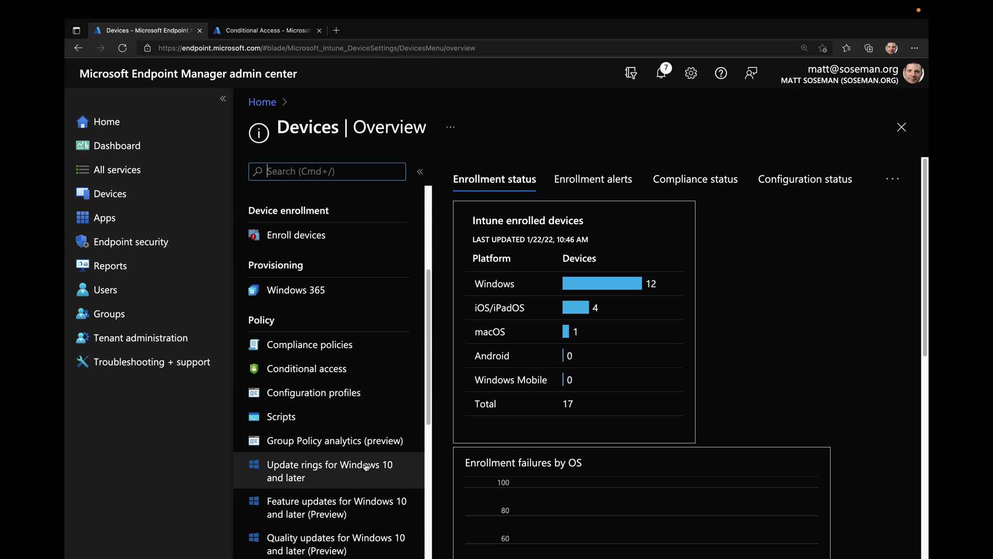
pyautogui.click(352, 345)
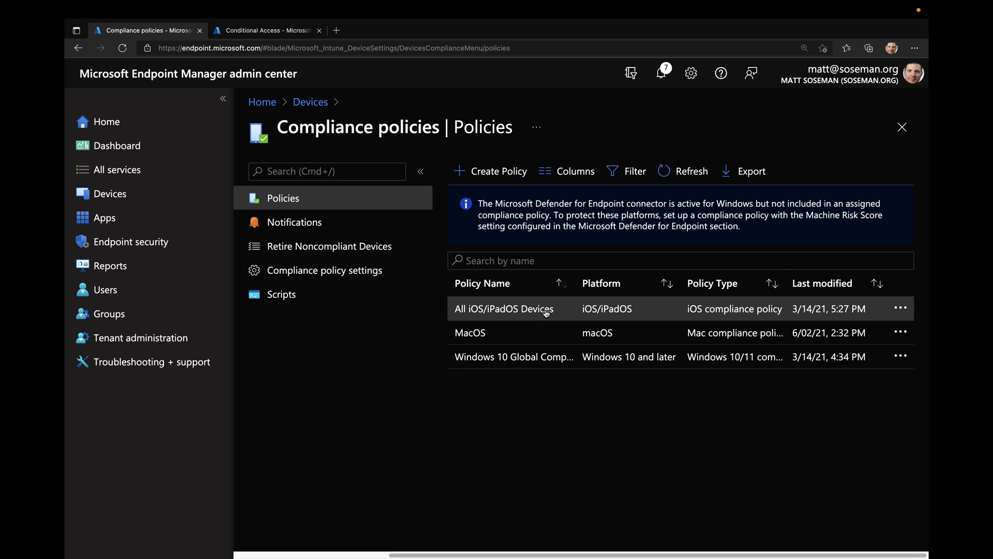
pyautogui.click(587, 310)
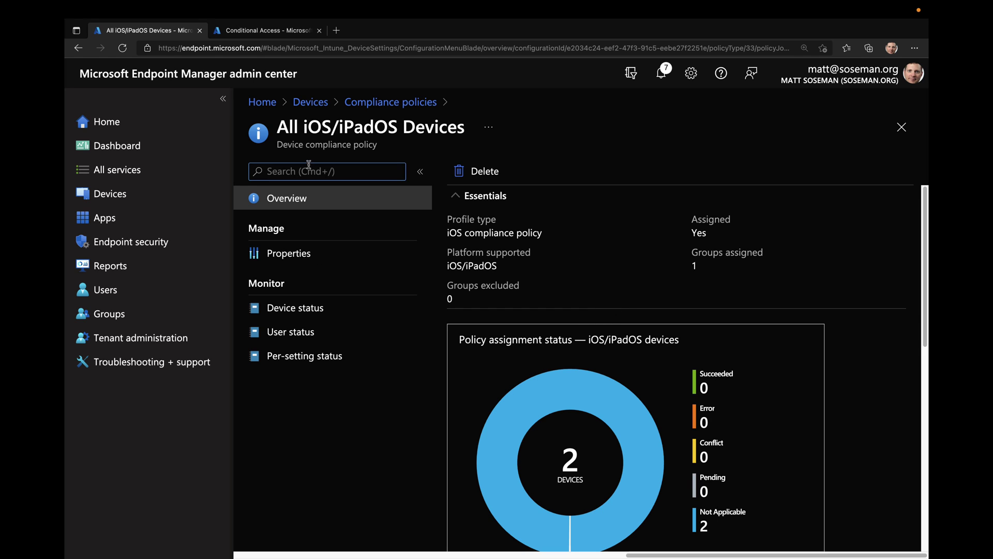
pyautogui.click(368, 249)
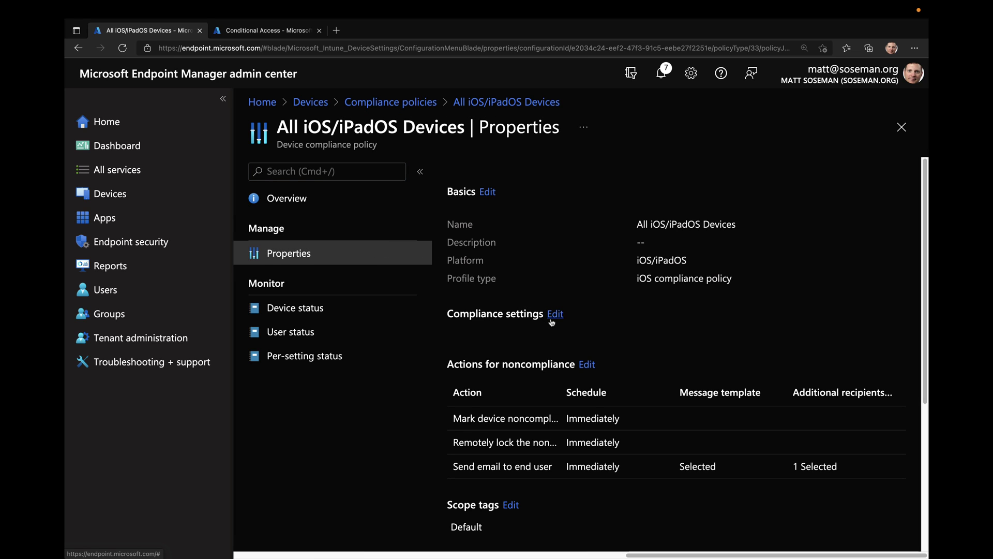
# Step: Edit compliance settings, expanding Device Health, Device Properties and System Security sections
pyautogui.click(551, 323)
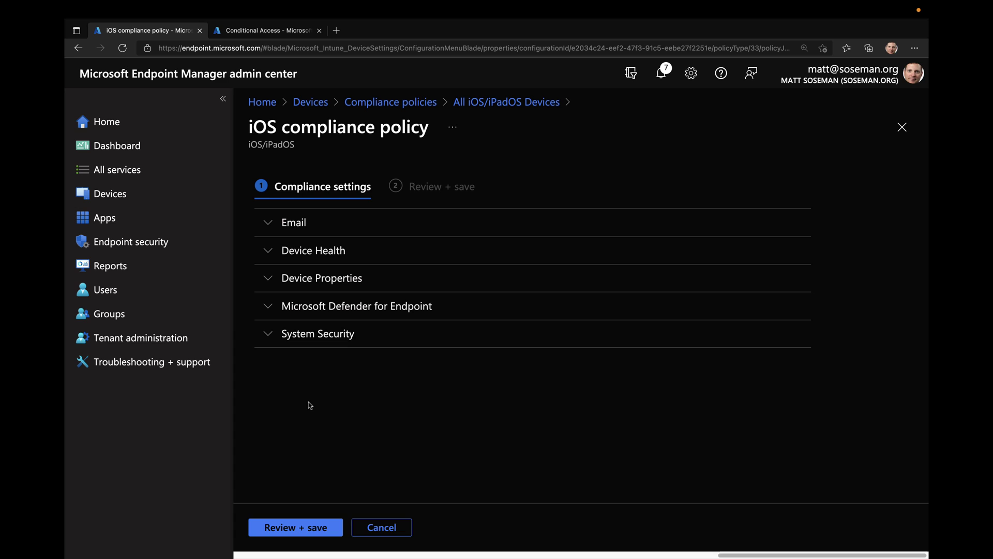
pyautogui.click(352, 253)
pyautogui.click(352, 254)
pyautogui.click(348, 279)
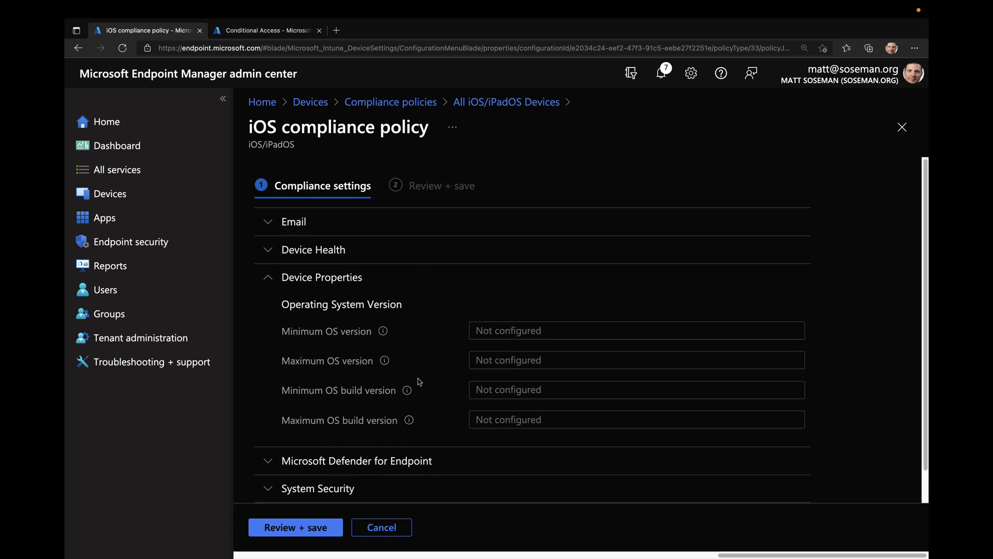
pyautogui.scroll(-1, 419, 381)
pyautogui.click(394, 458)
pyautogui.scroll(-5, 394, 451)
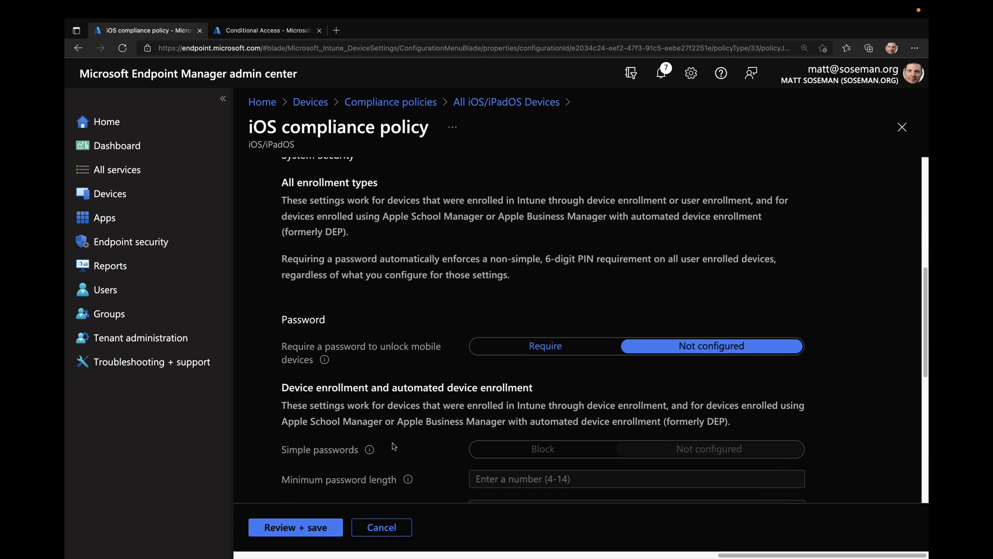
pyautogui.scroll(8, 394, 446)
# Step: Discard the compliance setting edits and switch to the Conditional Access policies tab
pyautogui.click(382, 528)
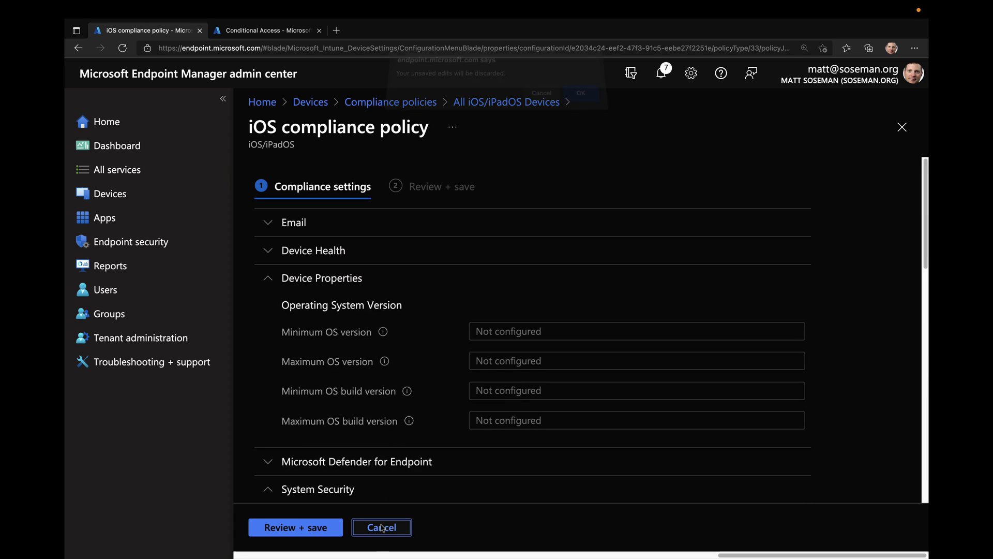
pyautogui.click(583, 103)
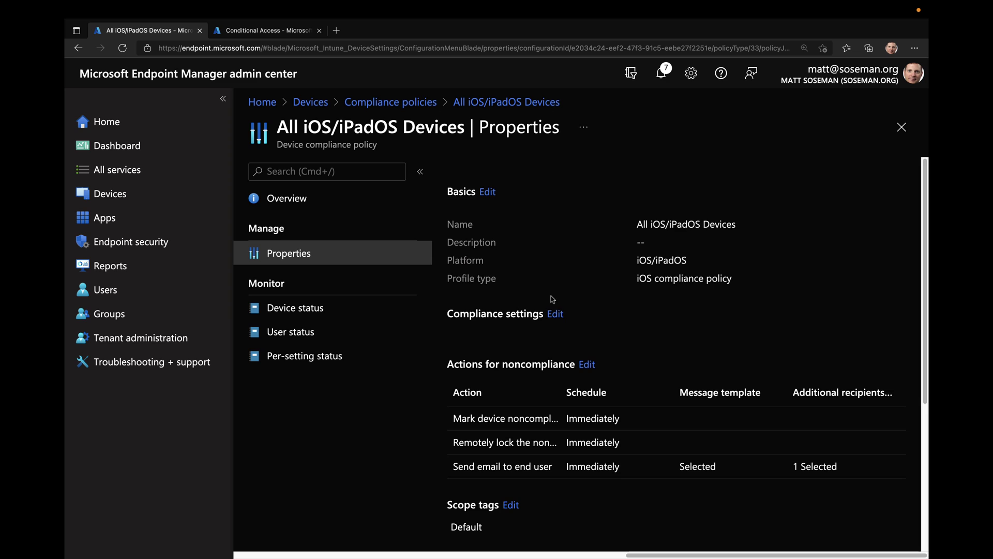
pyautogui.scroll(-5, 552, 293)
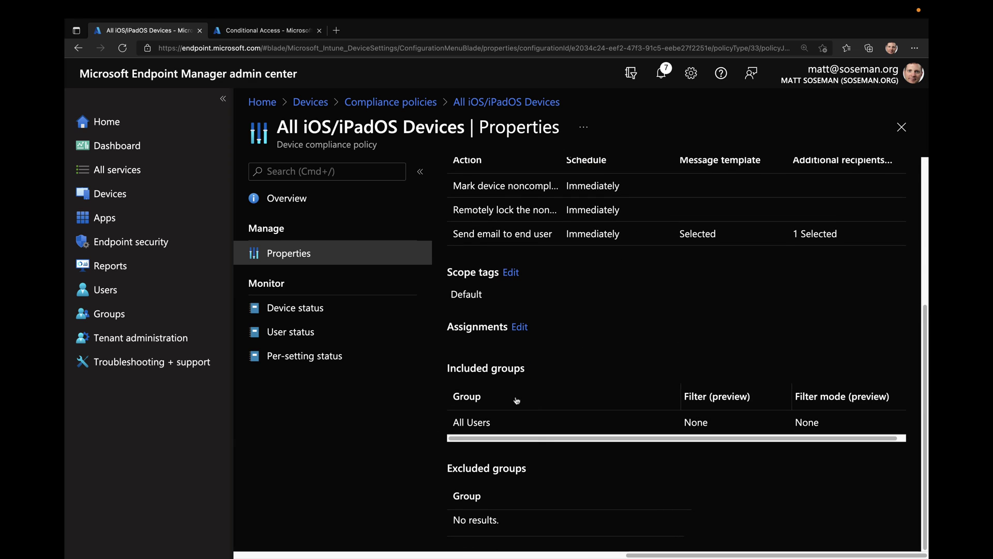
pyautogui.scroll(5, 516, 400)
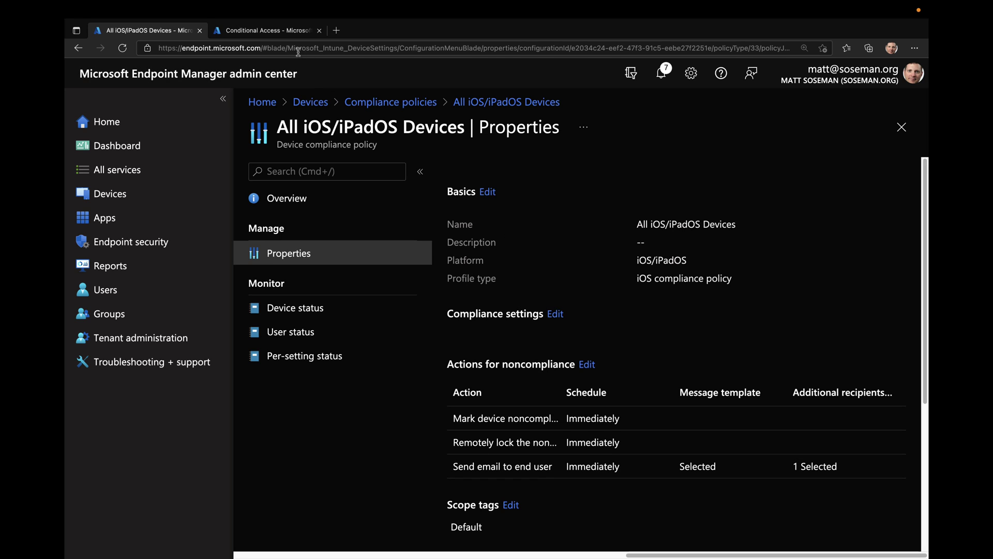
pyautogui.click(289, 36)
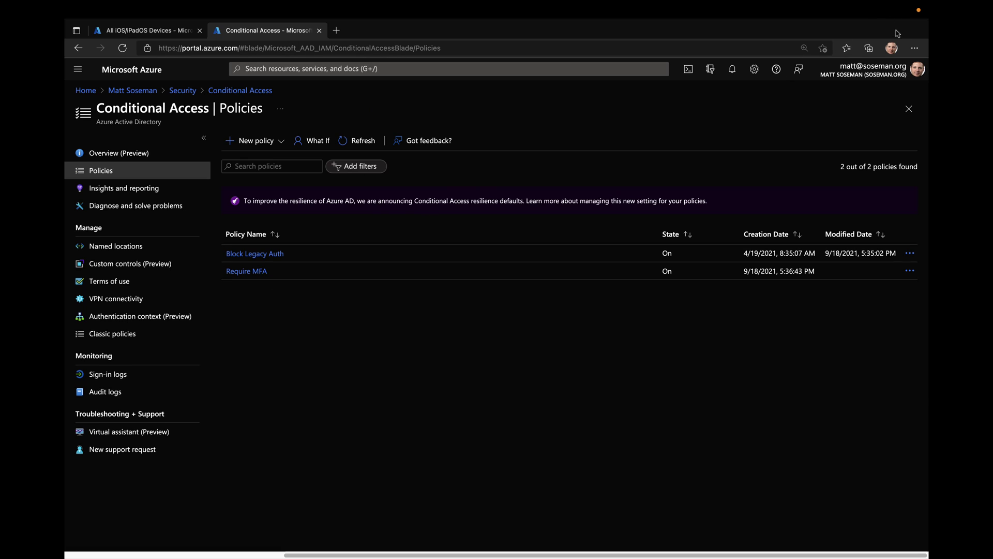
# Step: Zoom in the Conditional Access page two steps via the browser menu
pyautogui.click(914, 47)
pyautogui.click(895, 116)
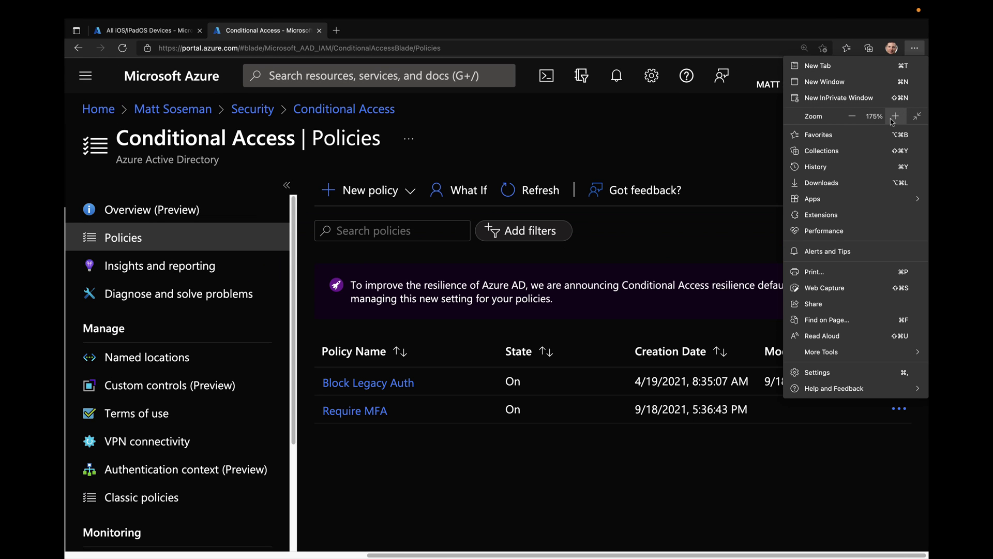
pyautogui.click(896, 116)
pyautogui.click(728, 154)
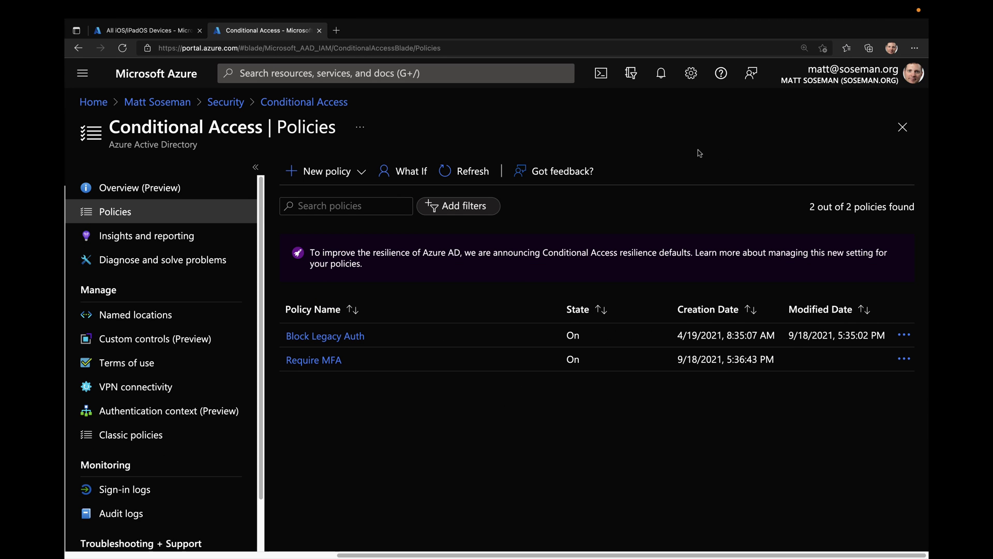